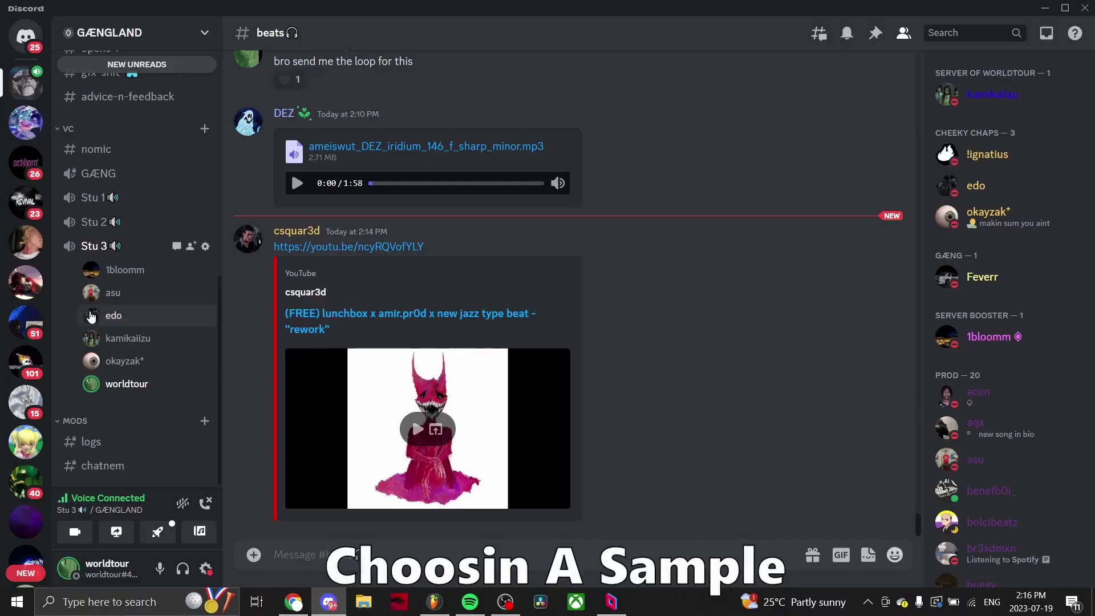
Open the nomic text channel in the server's voice section.
{"action": "left_click", "coordinate": [97, 149]}
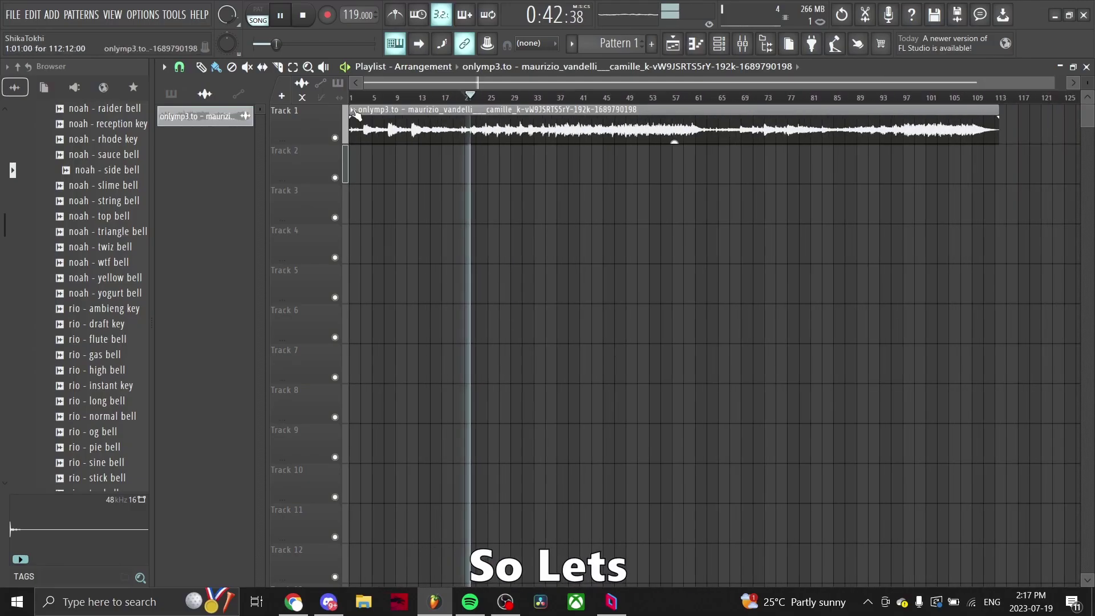
Audition the imported sample on Track 1, listening to a middle section and again from the beginning.
{"action": "key", "text": "space"}
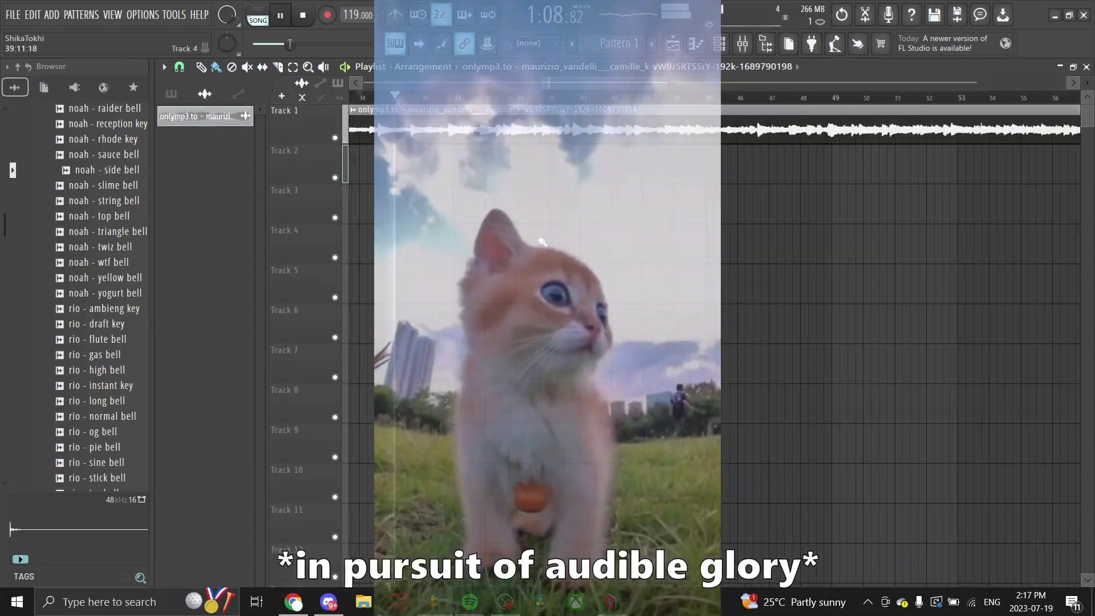
{"action": "scroll", "coordinate": [491, 150], "scroll_direction": "down", "scroll_amount": 5}
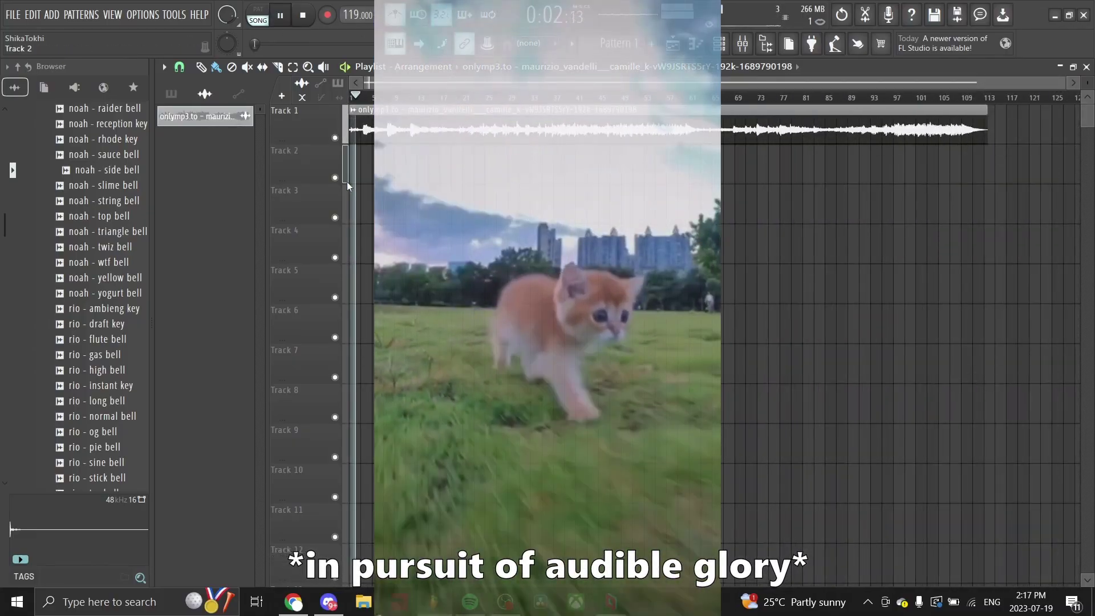
{"action": "key", "text": "space"}
{"action": "scroll", "coordinate": [445, 139], "scroll_direction": "up", "scroll_amount": 8}
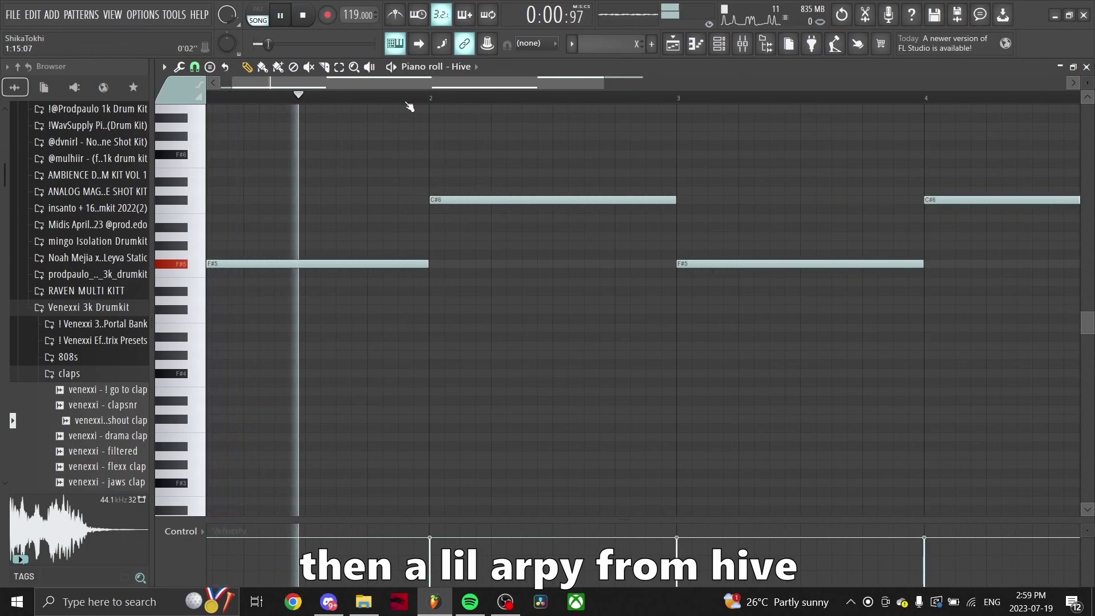
Leave the Hive part and write a descending ZENOLOGY piano melody in bar 1, starting with A6, F#6 and E6.
{"action": "scroll", "coordinate": [569, 328], "scroll_direction": "down", "scroll_amount": 1}
{"action": "left_click", "coordinate": [720, 45]}
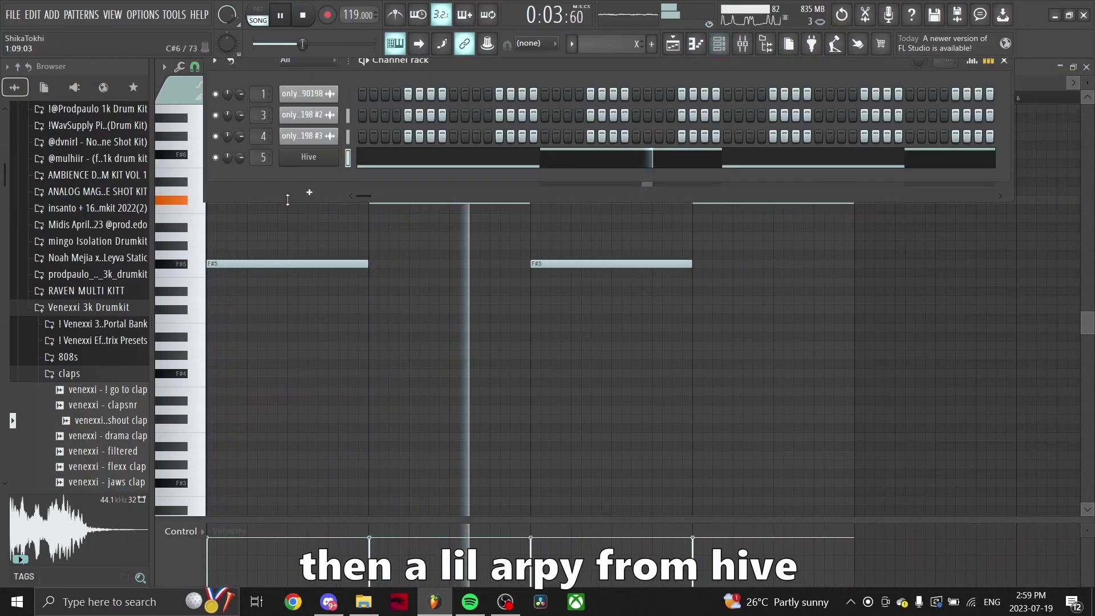
{"action": "left_click", "coordinate": [300, 183]}
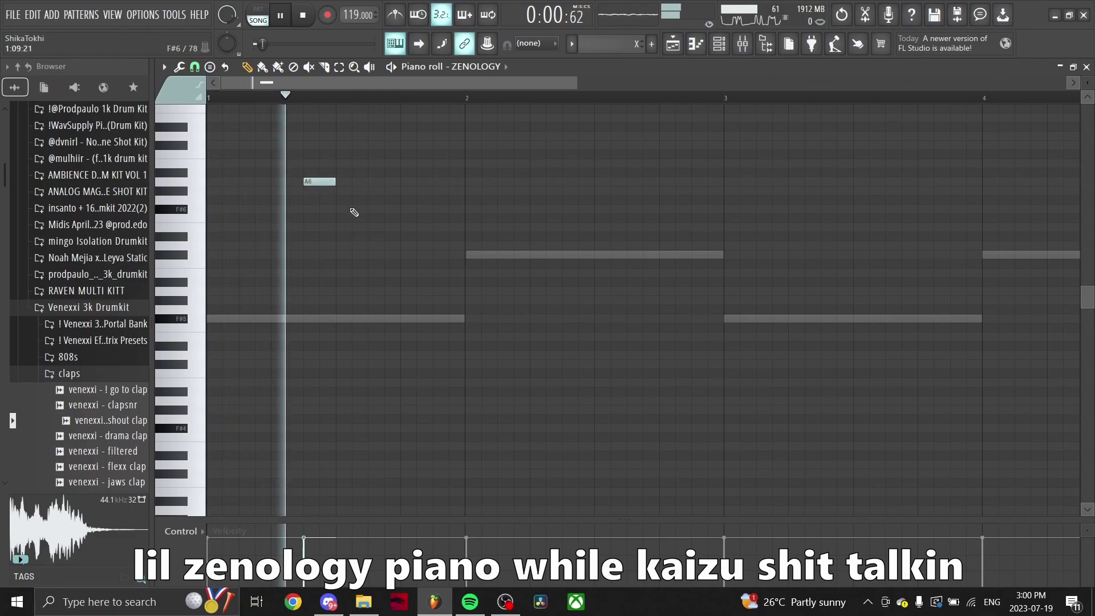
{"action": "left_click", "coordinate": [378, 212]}
{"action": "key", "text": "space"}
{"action": "left_click", "coordinate": [441, 228]}
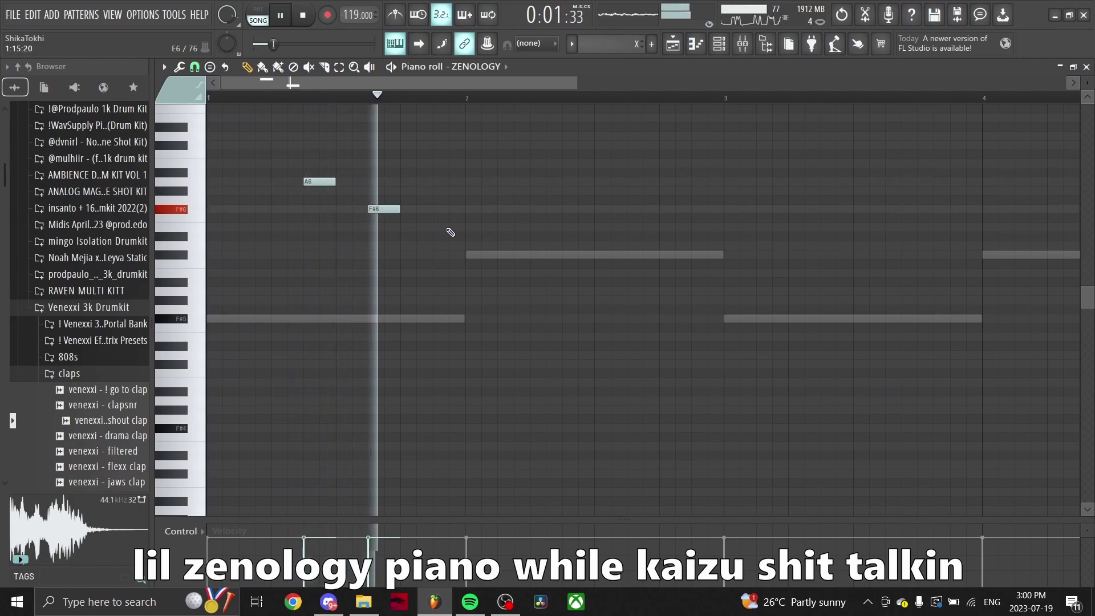
{"action": "left_click_drag", "start_coordinate": [407, 228], "coordinate": [392, 228]}
{"action": "left_click", "coordinate": [410, 247]}
{"action": "left_click", "coordinate": [444, 257]}
Play back the ZENOLOGY piano melody and look over the written notes.
{"action": "scroll", "coordinate": [454, 265], "scroll_direction": "down", "scroll_amount": 1}
{"action": "key", "text": "space"}
{"action": "key", "text": "space"}
{"action": "scroll", "coordinate": [338, 240], "scroll_direction": "up", "scroll_amount": 2}
{"action": "scroll", "coordinate": [302, 245], "scroll_direction": "down", "scroll_amount": 3}
{"action": "scroll", "coordinate": [331, 279], "scroll_direction": "up", "scroll_amount": 5}
{"action": "scroll", "coordinate": [369, 298], "scroll_direction": "down", "scroll_amount": 5}
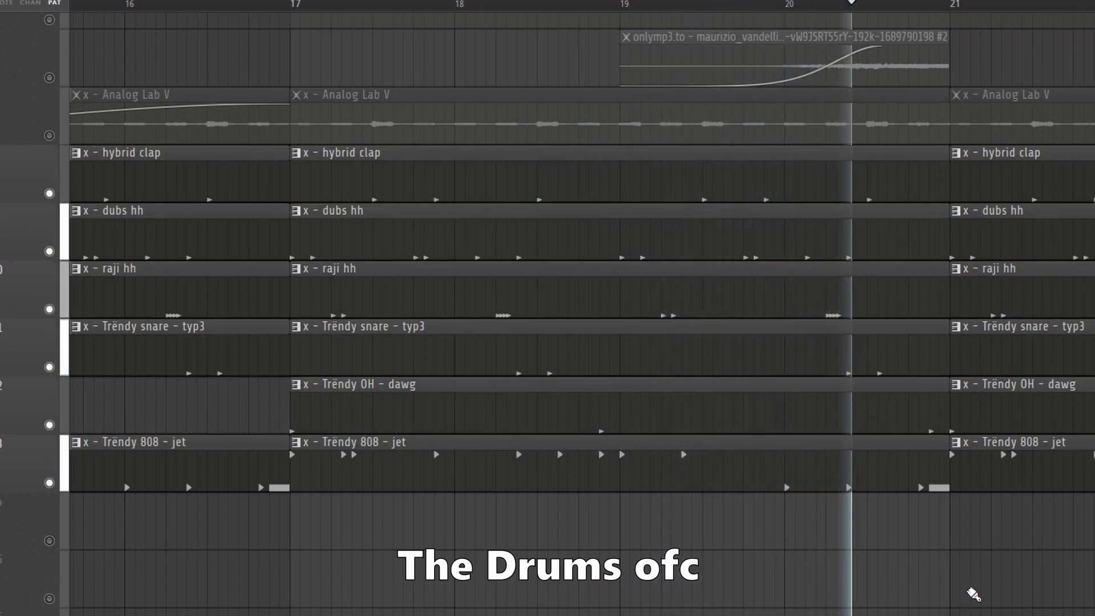
Check the Stu 1 voice call in Discord and return to FL Studio.
{"action": "left_click", "coordinate": [336, 605]}
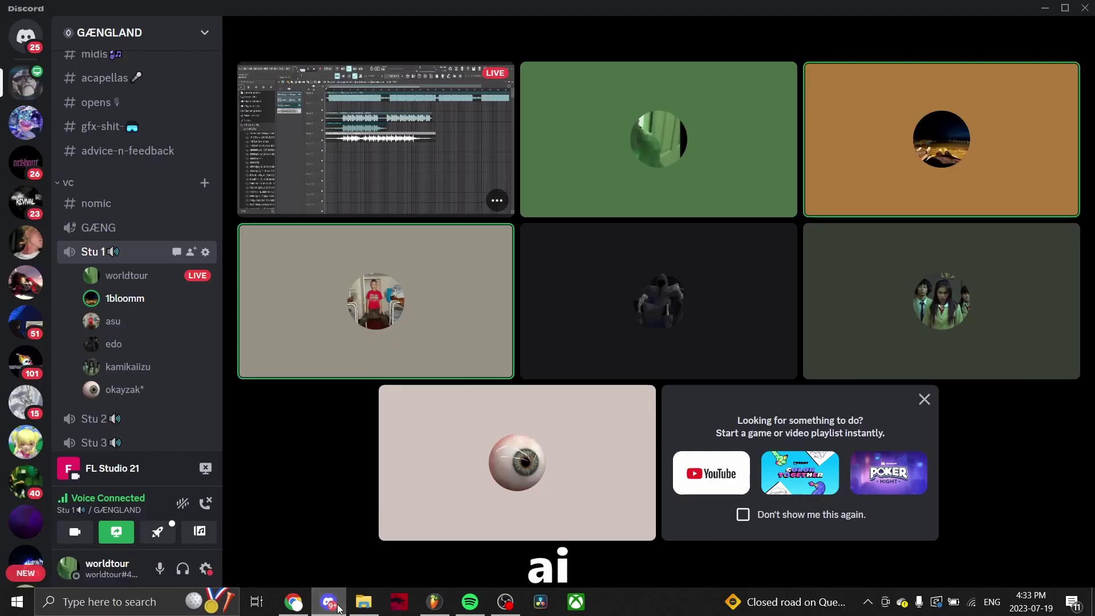
{"action": "left_click", "coordinate": [337, 606]}
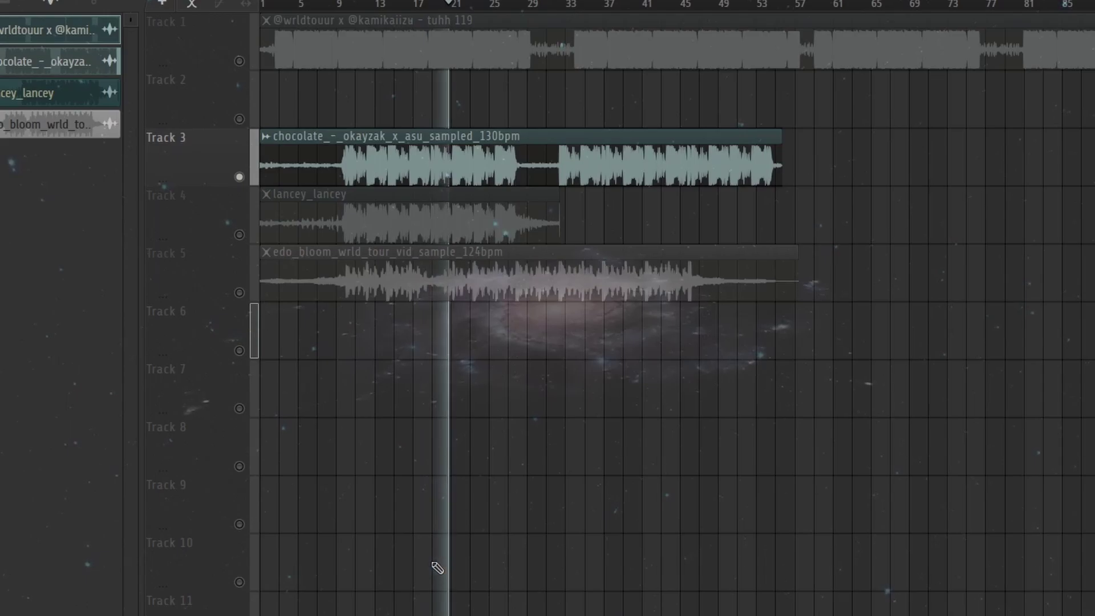
Stop playback of the chocolate beat and unmute the fourth beat's clip on Track 5.
{"action": "key", "text": "space"}
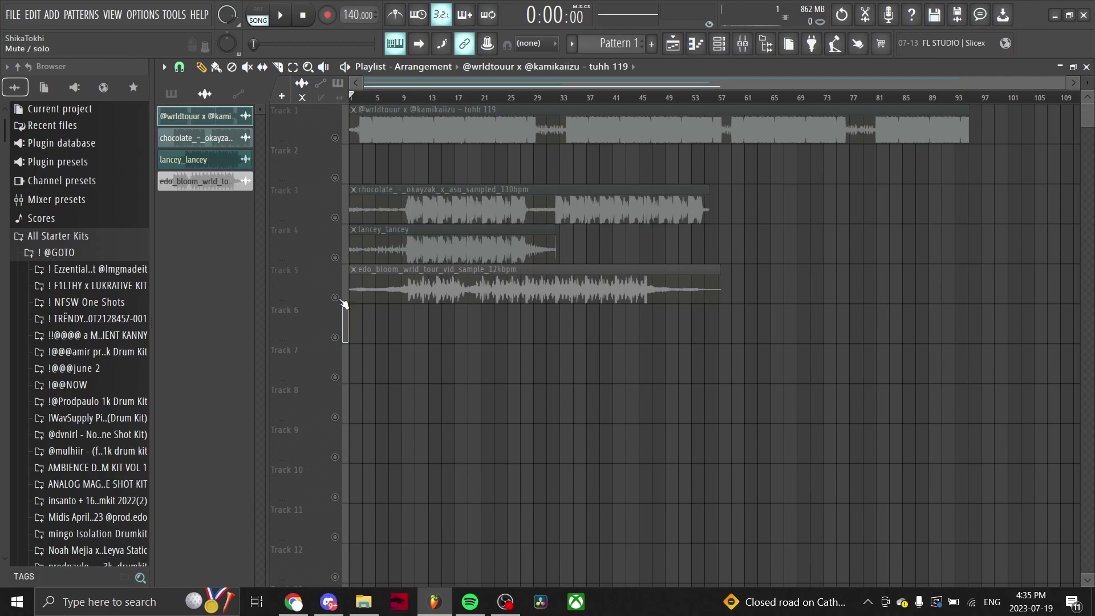
{"action": "left_click", "coordinate": [341, 299]}
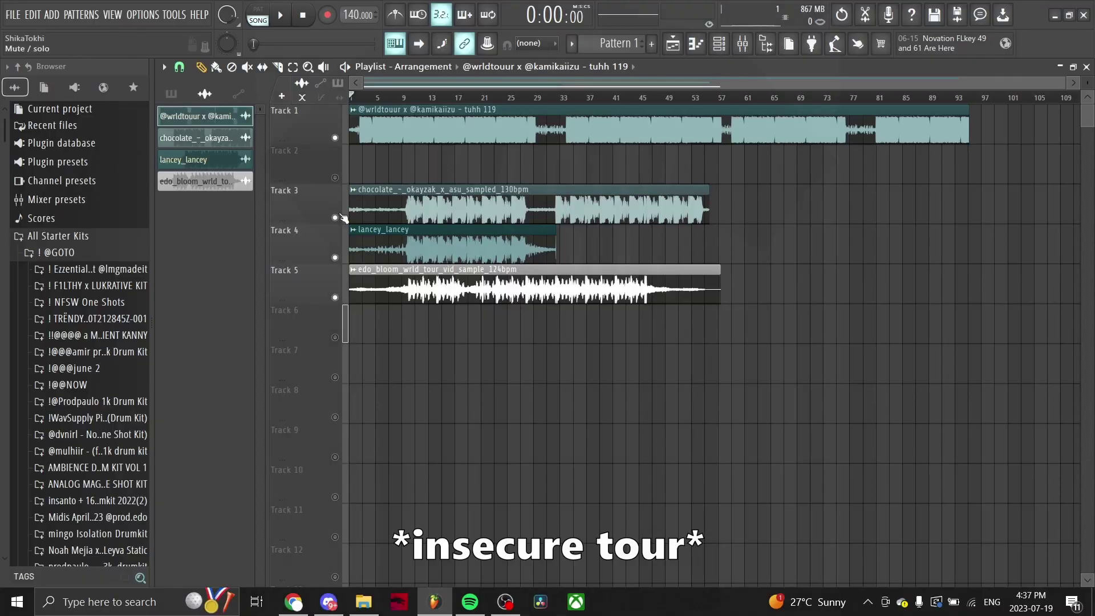
Mute Tracks 3, 4 and 5 to isolate the Track 1 beat, and unmute Tracks 3 and 5 again.
{"action": "left_click", "coordinate": [341, 216]}
{"action": "left_click", "coordinate": [341, 256]}
{"action": "left_click", "coordinate": [341, 299]}
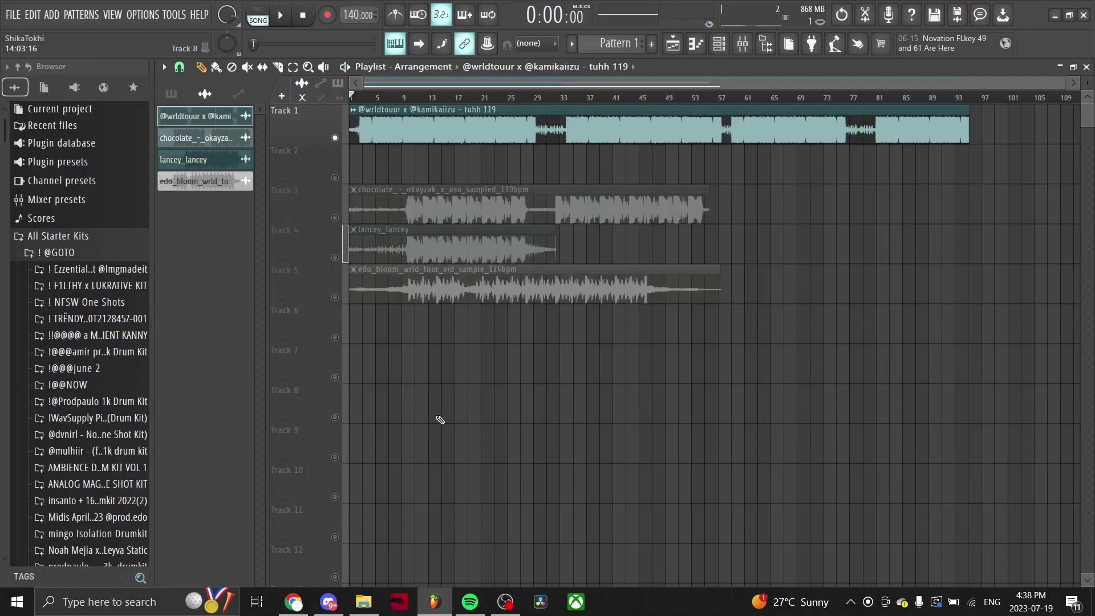
{"action": "left_click", "coordinate": [335, 218]}
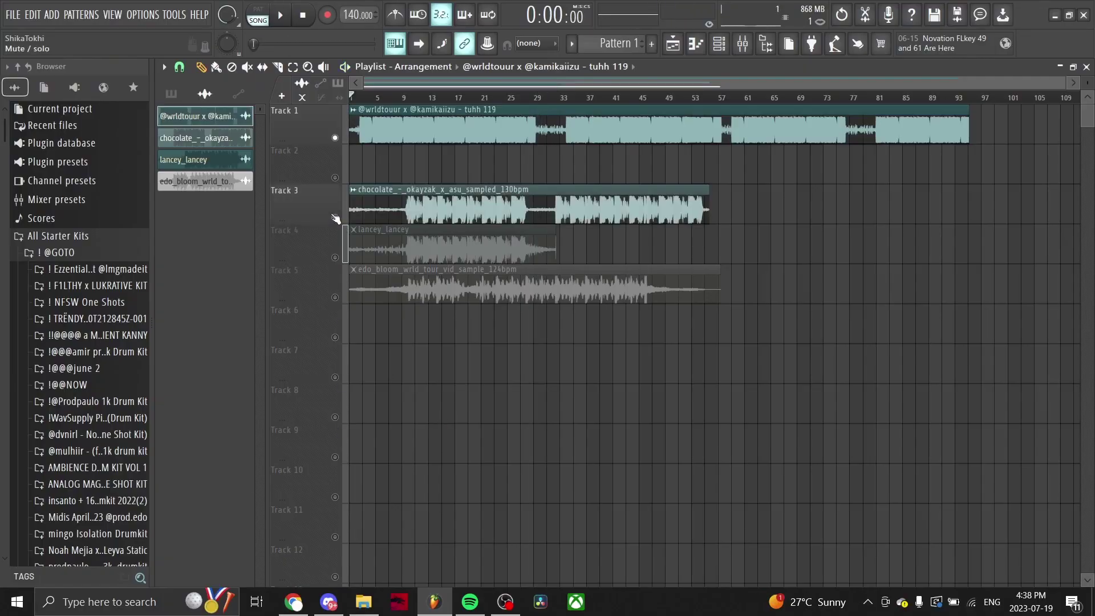
{"action": "left_click", "coordinate": [335, 297]}
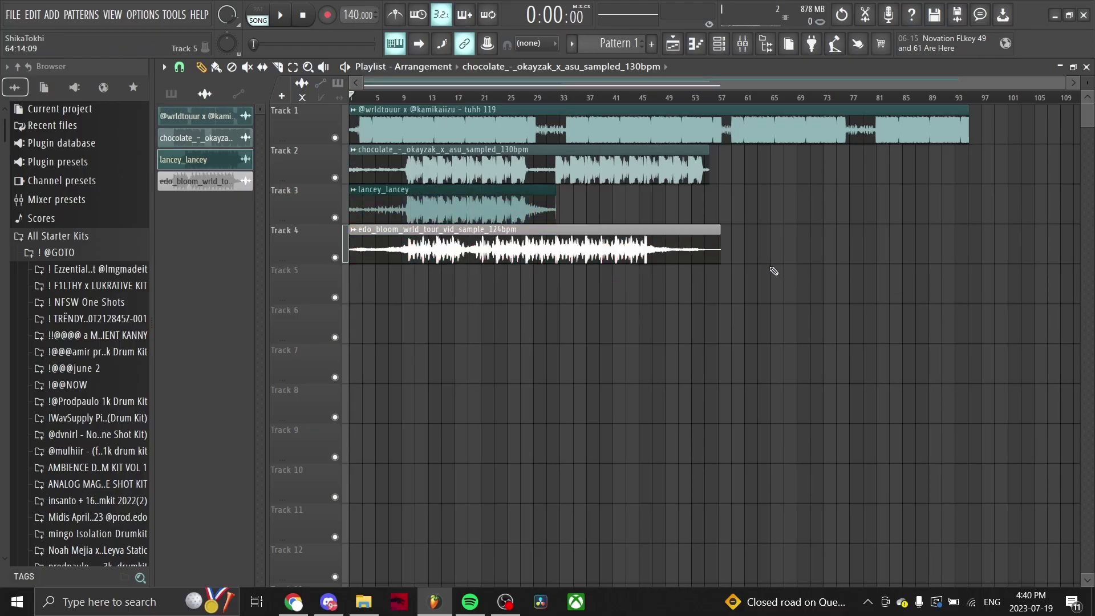
{"action": "left_click_drag", "start_coordinate": [855, 287], "coordinate": [352, 114]}
{"action": "left_click_drag", "start_coordinate": [916, 288], "coordinate": [366, 114]}
{"action": "left_click", "coordinate": [935, 278], "text": "ctrl"}
{"action": "left_click_drag", "start_coordinate": [867, 255], "coordinate": [353, 114]}
{"action": "left_click", "coordinate": [811, 263], "text": "ctrl"}
{"action": "left_click_drag", "start_coordinate": [845, 257], "coordinate": [342, 87]}
{"action": "left_click_drag", "start_coordinate": [860, 291], "coordinate": [351, 114]}
{"action": "left_click", "coordinate": [891, 333], "text": "ctrl"}
{"action": "left_click_drag", "start_coordinate": [408, 260], "coordinate": [392, 114]}
{"action": "left_click", "coordinate": [513, 366], "text": "ctrl"}
{"action": "left_click_drag", "start_coordinate": [510, 285], "coordinate": [435, 137]}
{"action": "left_click", "coordinate": [462, 267], "text": "ctrl"}
{"action": "left_click_drag", "start_coordinate": [462, 263], "coordinate": [513, 123]}
{"action": "left_click_drag", "start_coordinate": [513, 165], "coordinate": [789, 226]}
{"action": "left_click", "coordinate": [700, 325], "text": "ctrl"}
Remove the lancey_lancey clip from Track 3 and move the 124bpm sample clip up from Track 4 into its place.
{"action": "left_click", "coordinate": [469, 261], "text": "ctrl"}
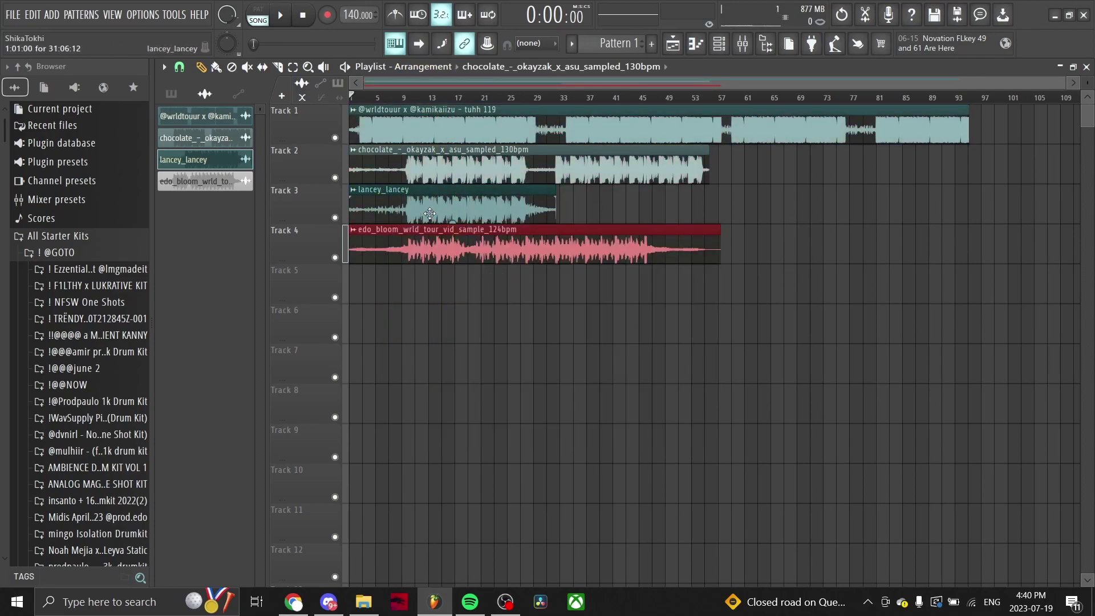
{"action": "left_click", "coordinate": [509, 345], "text": "ctrl"}
{"action": "left_click_drag", "start_coordinate": [401, 231], "coordinate": [401, 191]}
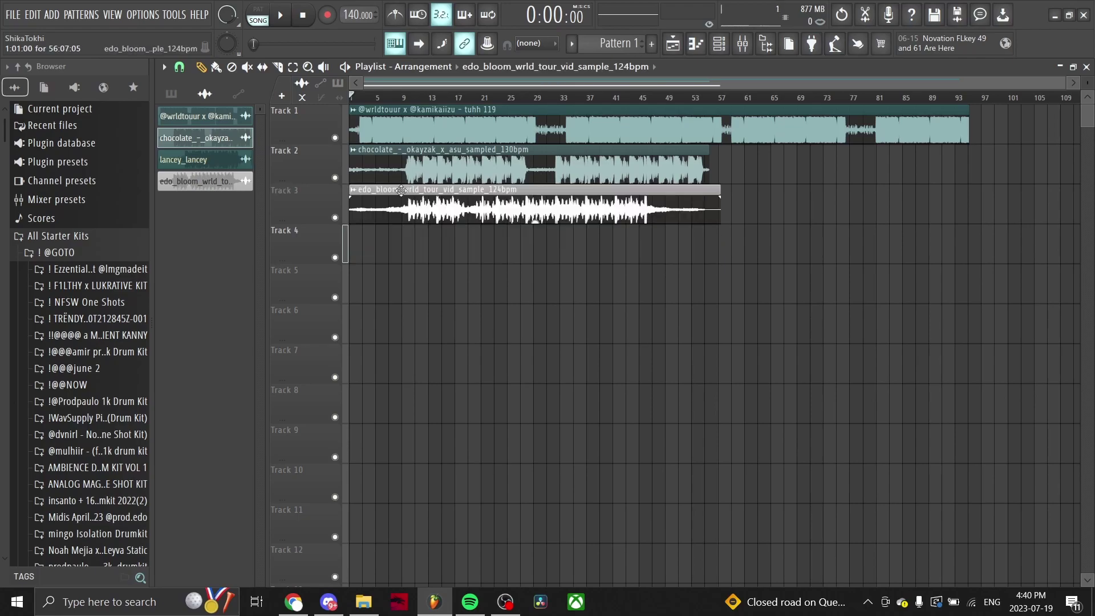
{"action": "left_click_drag", "start_coordinate": [1009, 262], "coordinate": [318, 129]}
{"action": "left_click", "coordinate": [989, 273], "text": "ctrl"}
{"action": "left_click_drag", "start_coordinate": [984, 260], "coordinate": [345, 117]}
{"action": "left_click", "coordinate": [1039, 201], "text": "ctrl"}
Try extending the end of the Track 1 beat clip and undo the resize.
{"action": "right_click", "coordinate": [985, 117]}
{"action": "left_click_drag", "start_coordinate": [967, 116], "coordinate": [1055, 122]}
{"action": "key", "text": "ctrl+z"}
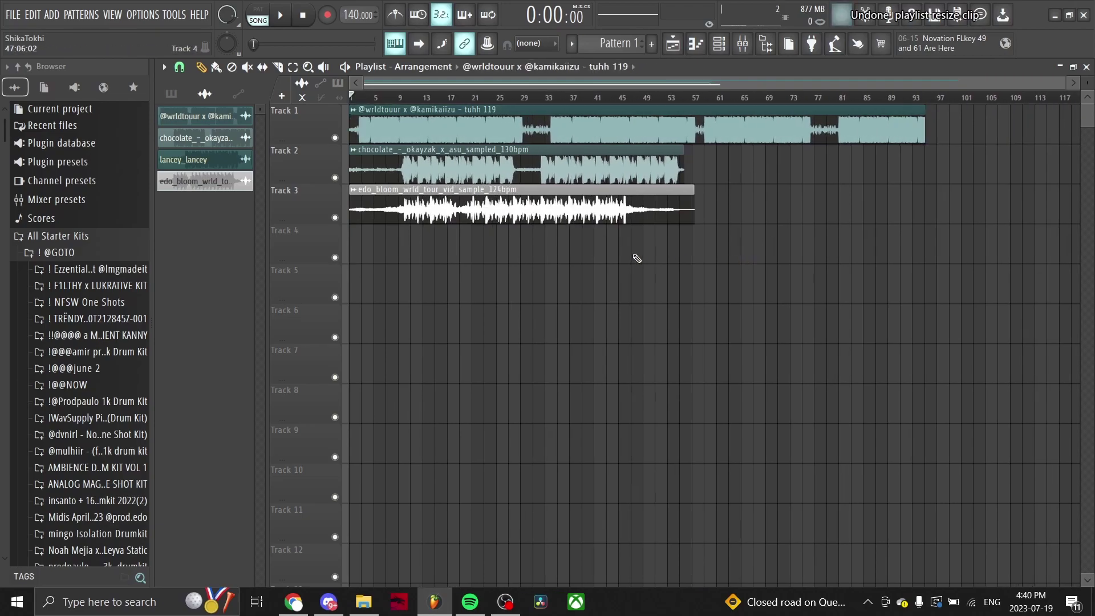
Select the three remaining beat clips and check the Stu 1 call in Discord before returning to FL Studio.
{"action": "left_click_drag", "start_coordinate": [894, 250], "coordinate": [445, 123]}
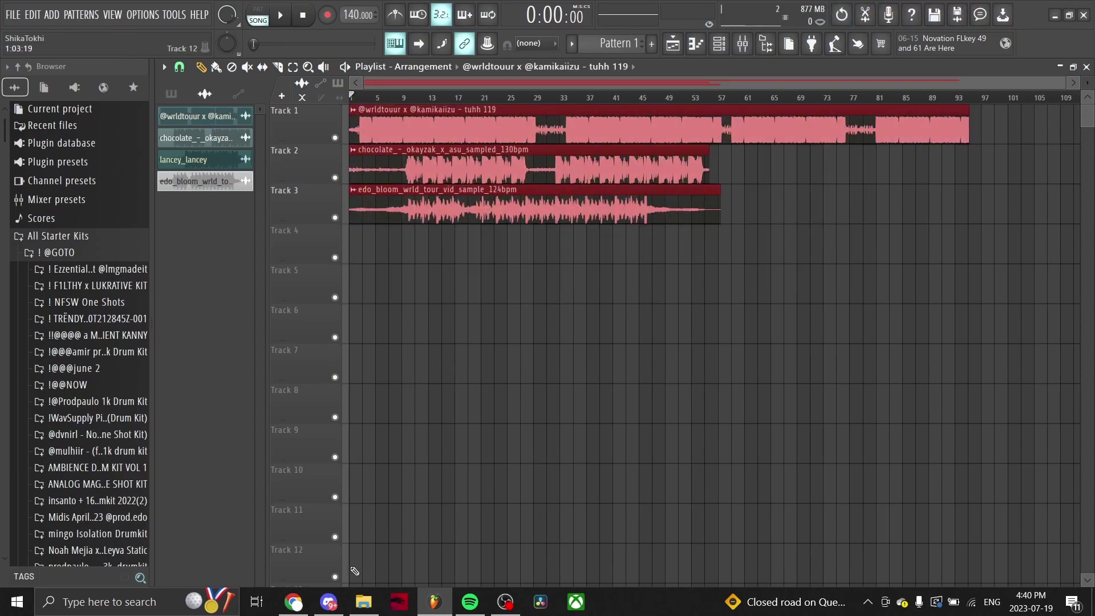
{"action": "left_click", "coordinate": [327, 611]}
{"action": "left_click", "coordinate": [1045, 8]}
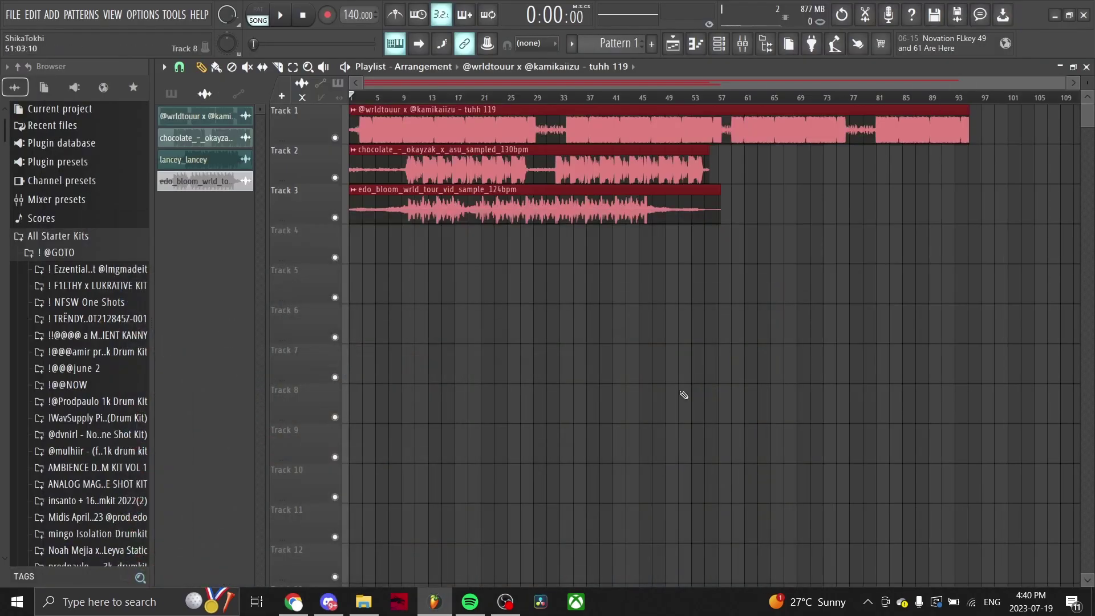
{"action": "left_click", "coordinate": [330, 606]}
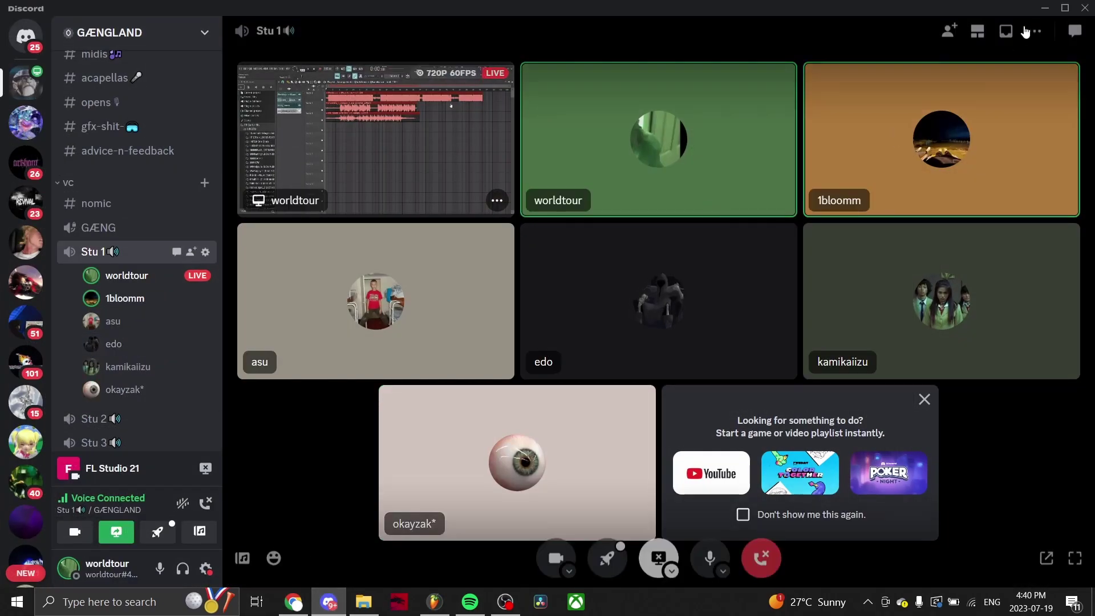
{"action": "left_click", "coordinate": [1037, 7]}
Increase the playlist's track height and clear the selection of the three beat clips.
{"action": "scroll", "coordinate": [886, 268], "scroll_direction": "up", "scroll_amount": 3}
{"action": "scroll", "coordinate": [876, 308], "scroll_direction": "down", "scroll_amount": 2}
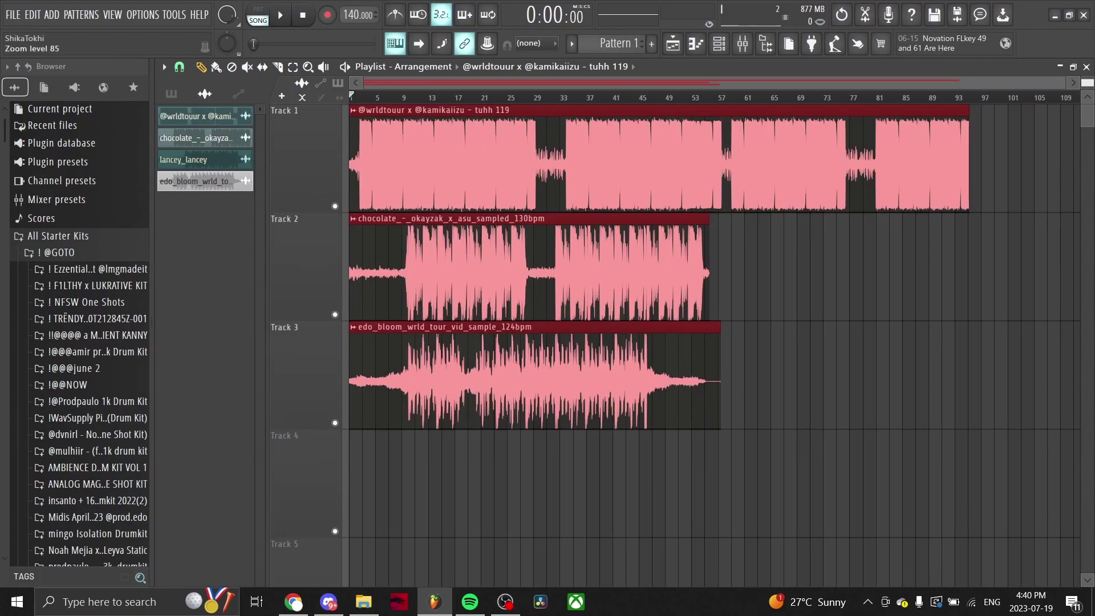
{"action": "left_click", "coordinate": [863, 347], "text": "ctrl"}
{"action": "left_click_drag", "start_coordinate": [862, 348], "coordinate": [365, 131]}
{"action": "left_click", "coordinate": [793, 381], "text": "ctrl"}
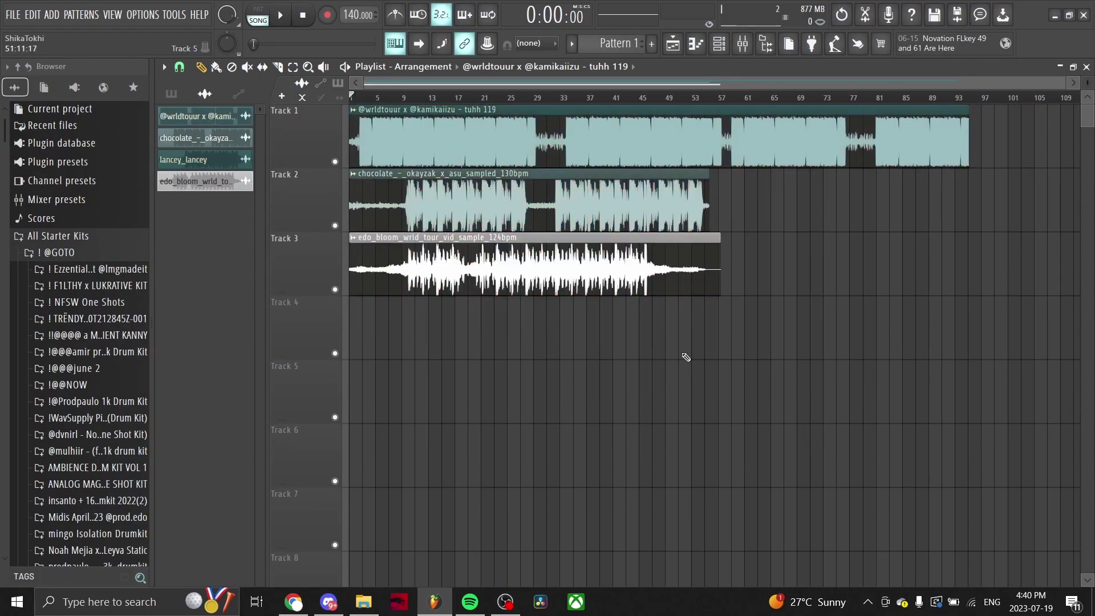